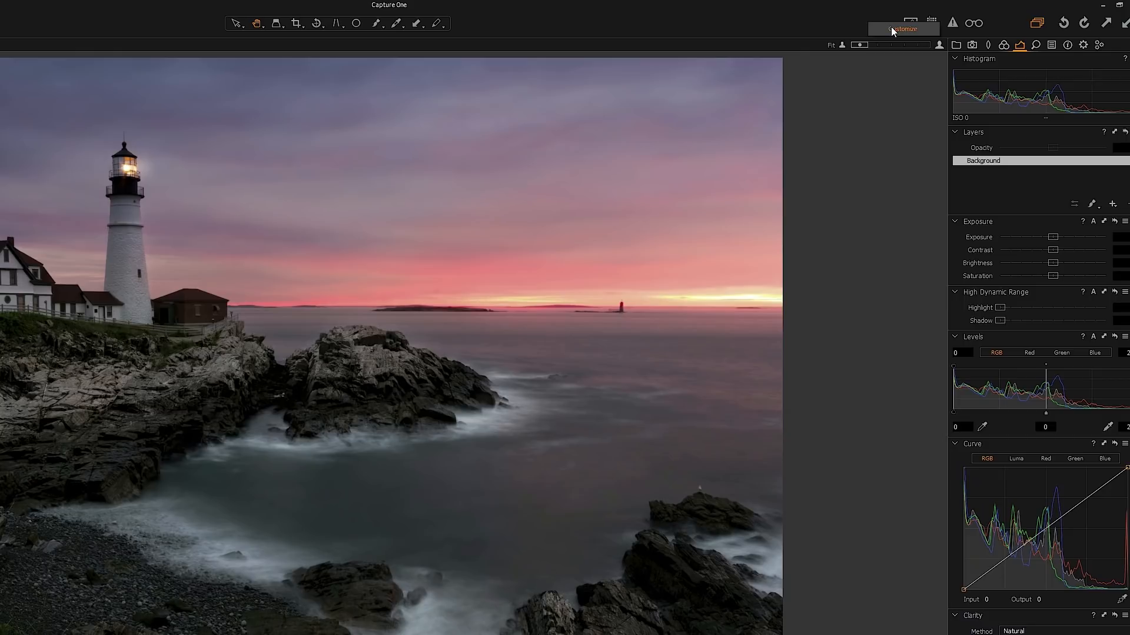
# Step: Turn on the exposure warning overlay and test it with a temporary exposure increase on the lighthouse photo, reset to 0
pyautogui.moveTo(549, 136)
pyautogui.mouseDown()
pyautogui.moveTo(545, 203)
pyautogui.moveTo(552, 140)
pyautogui.mouseUp()
pyautogui.click(555, 51)
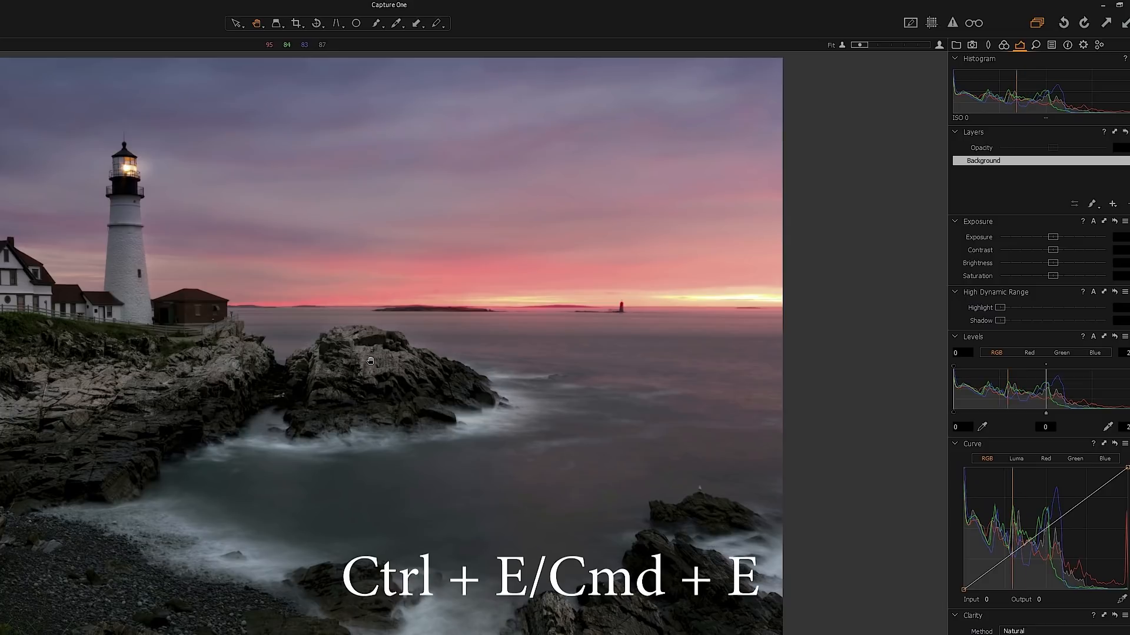
pyautogui.hotkey('ctrl', 'e')
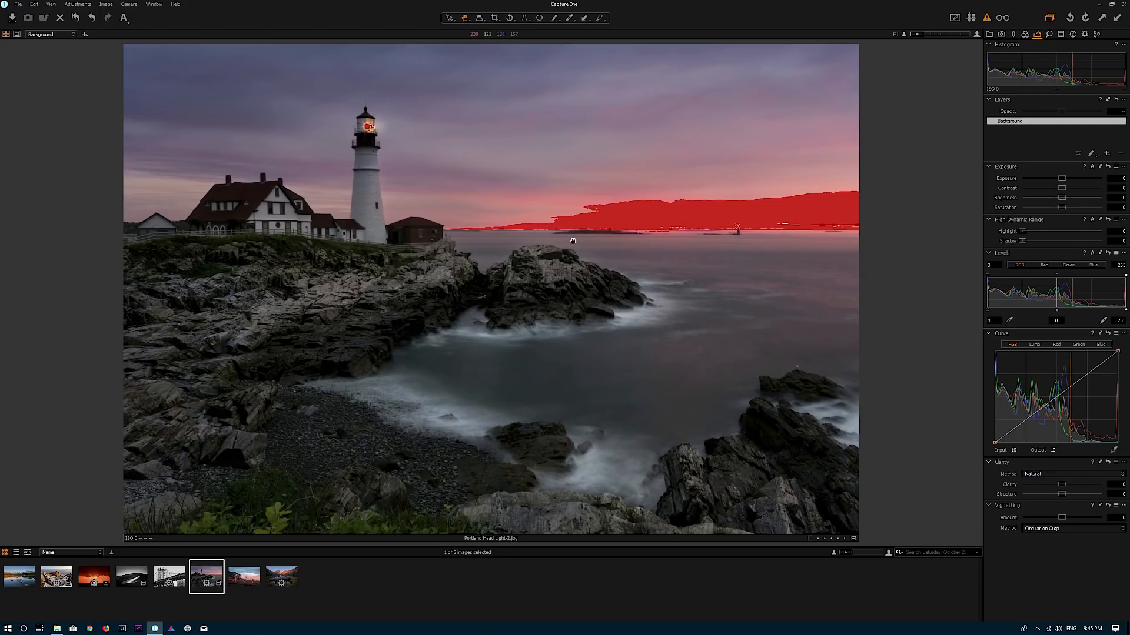
pyautogui.moveTo(1064, 181); pyautogui.dragTo(1082, 182)
pyautogui.doubleClick(1080, 178)
# Step: Enable the shadow warning in the exposure preferences and close the preferences
pyautogui.click(34, 4)
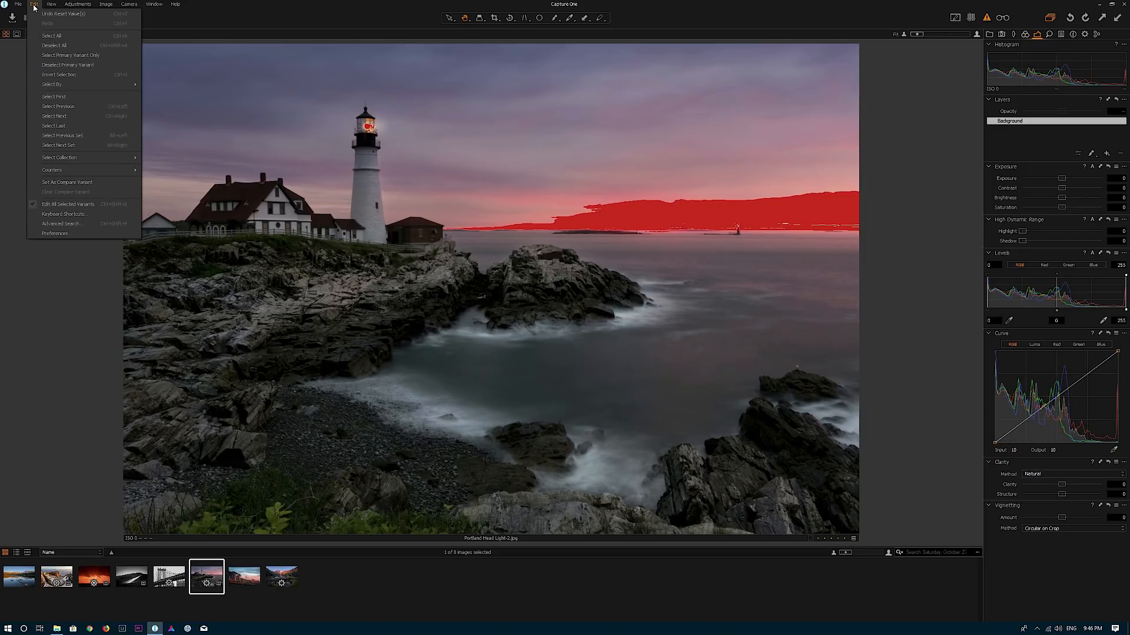
pyautogui.click(49, 233)
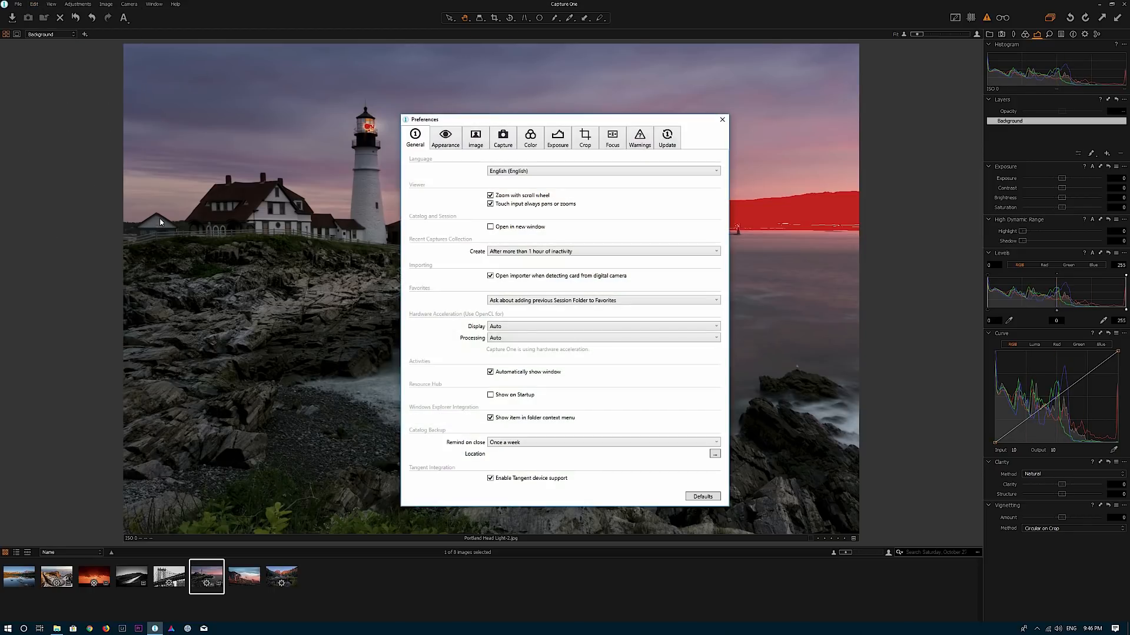
pyautogui.click(559, 140)
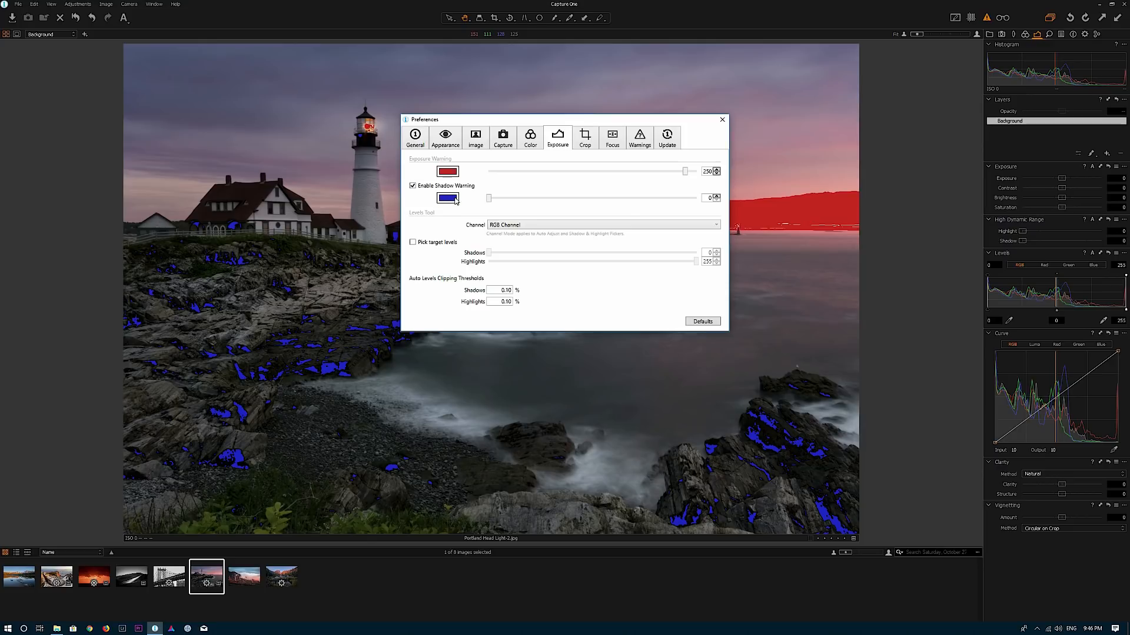
pyautogui.click(722, 120)
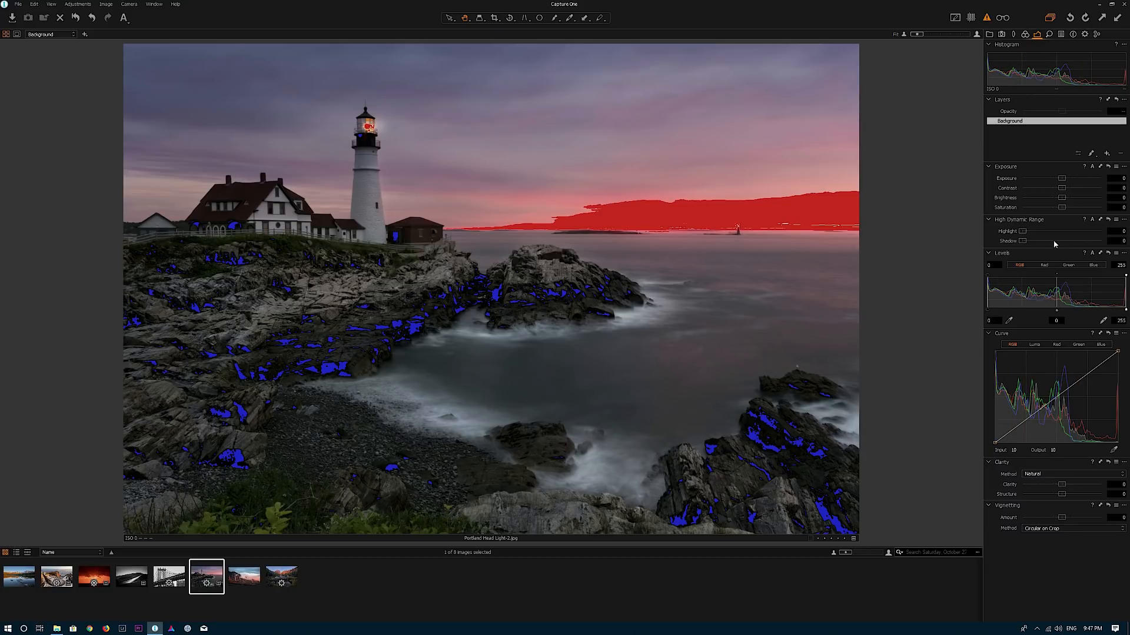
# Step: Test the shadow warning on the lighthouse photo by briefly lowering the exposure, resetting it, and raising the levels black point slightly
pyautogui.moveTo(1064, 181); pyautogui.dragTo(1043, 179)
pyautogui.doubleClick(1043, 179)
pyautogui.moveTo(989, 312); pyautogui.dragTo(994, 312)
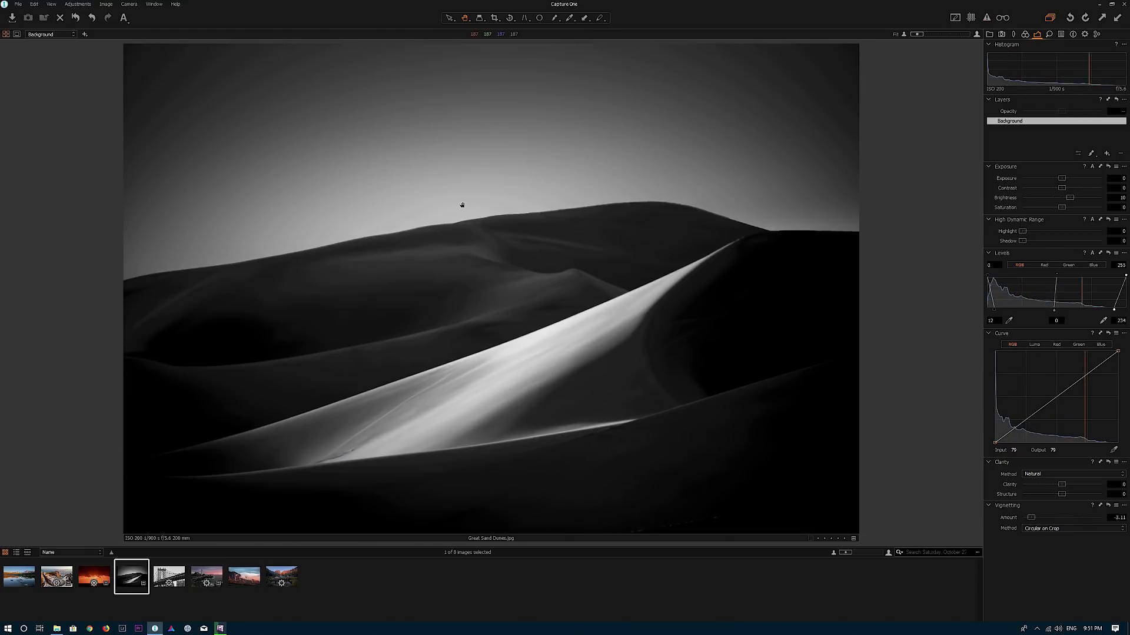
# Step: Set the crop frame to show Always in the crop preferences and adjust the sand dunes crop by its lower-left corner
pyautogui.click(493, 18)
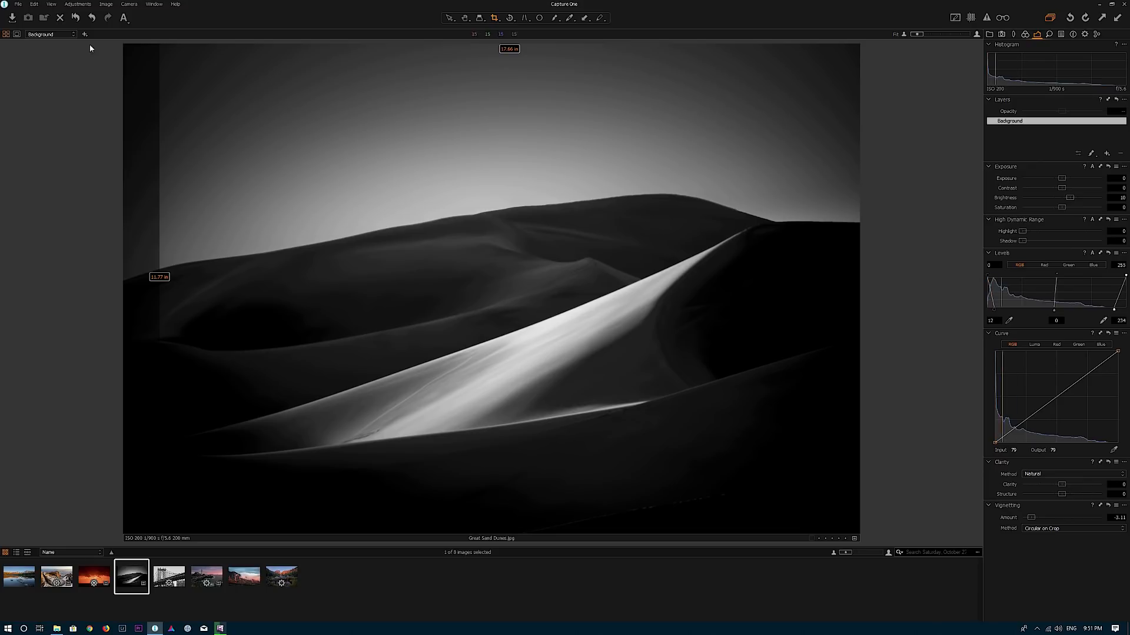
pyautogui.click(35, 4)
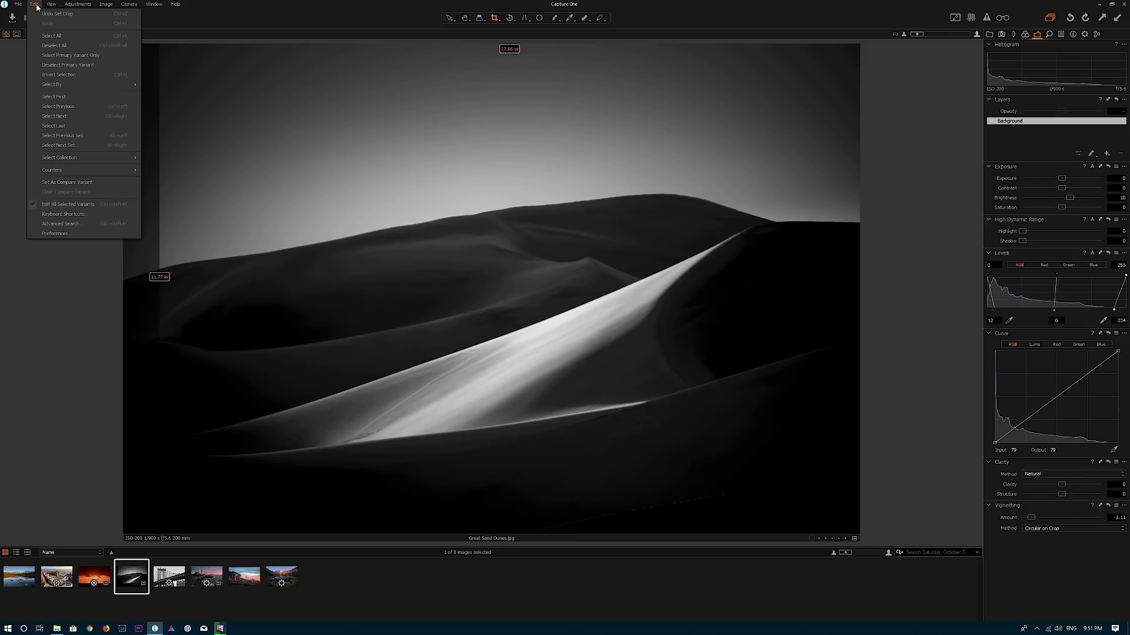
pyautogui.click(56, 233)
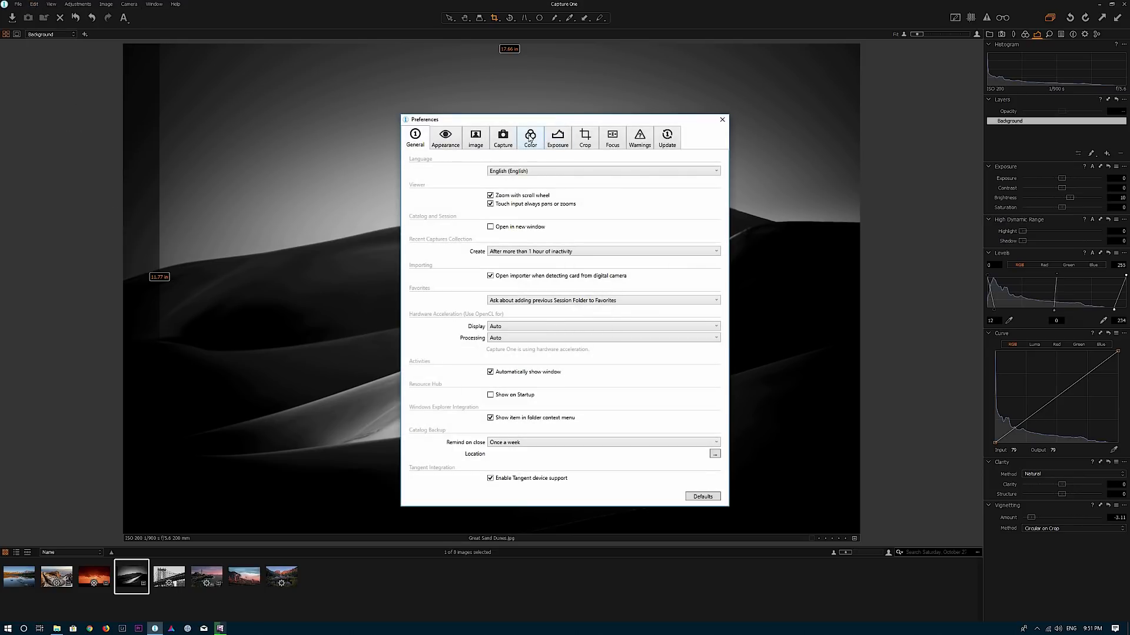
pyautogui.click(529, 138)
pyautogui.click(585, 138)
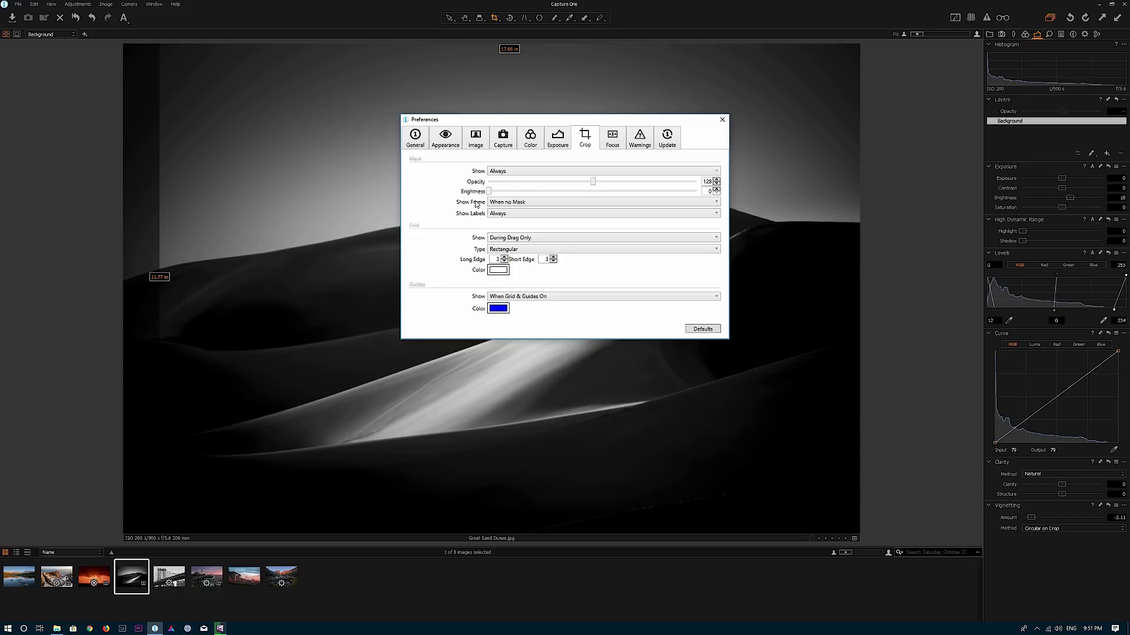
pyautogui.click(511, 203)
pyautogui.click(504, 218)
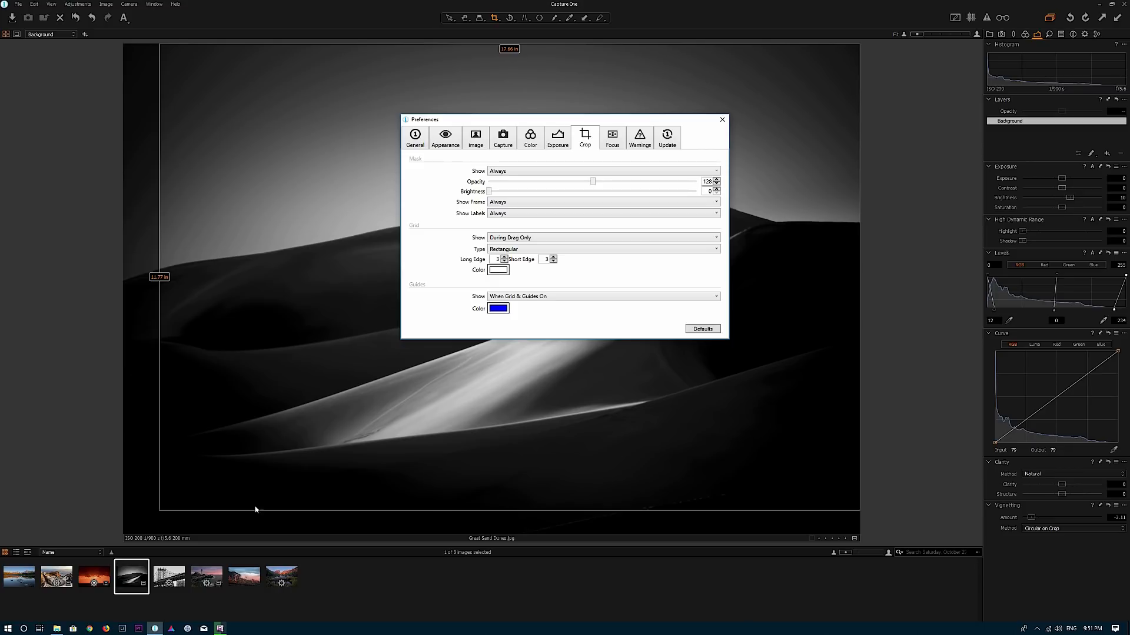
pyautogui.click(722, 120)
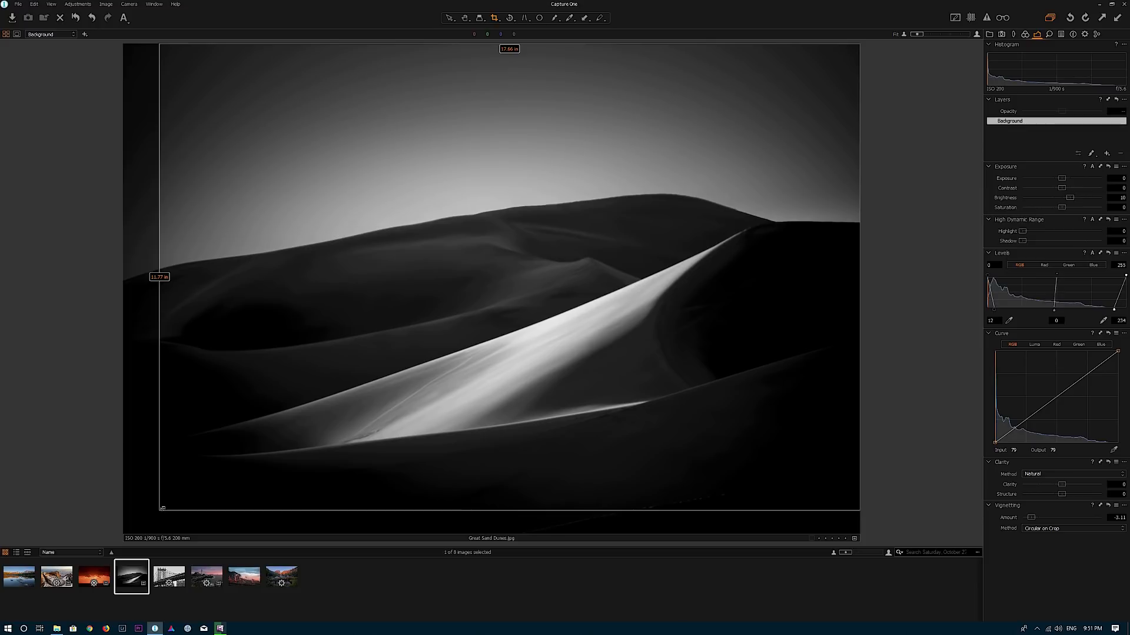
pyautogui.moveTo(160, 510)
pyautogui.mouseDown()
pyautogui.moveTo(192, 471)
pyautogui.moveTo(157, 503)
pyautogui.moveTo(169, 493)
pyautogui.mouseUp()
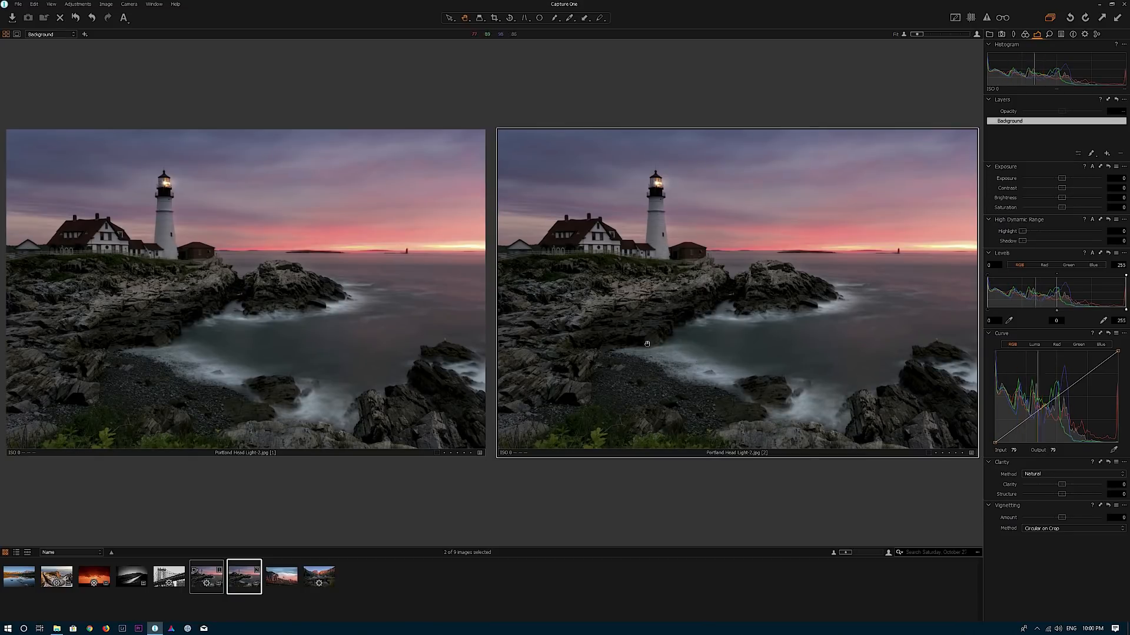
# Step: Compare the two lighthouse variants by viewing each at 100% individually around the rock outcrop, ending with the full images fitted
pyautogui.click(157, 265)
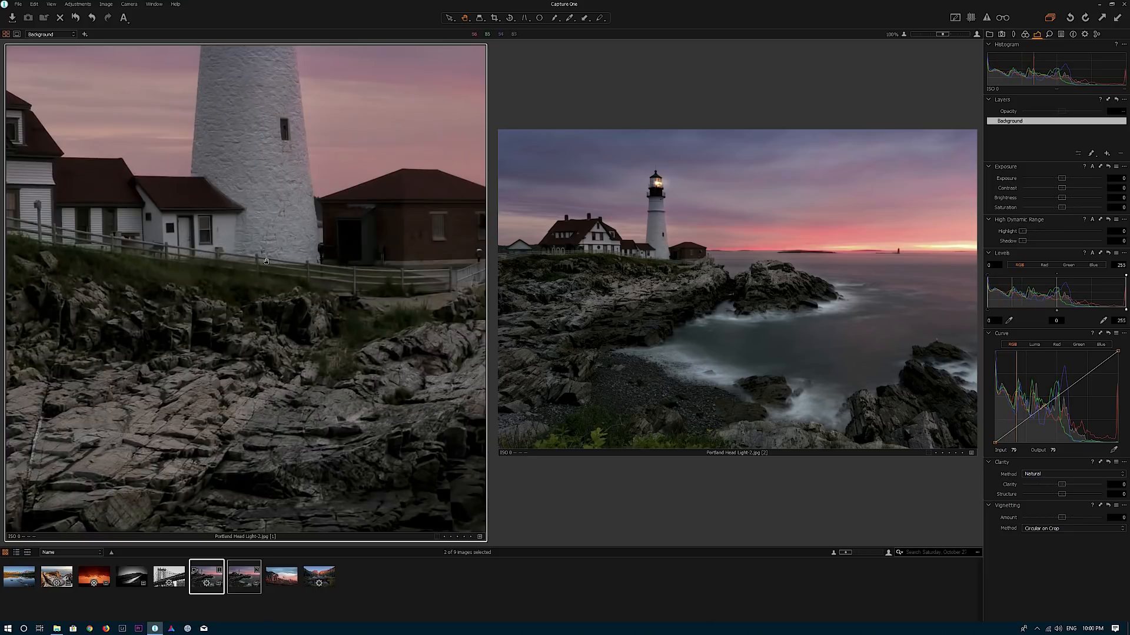
pyautogui.moveTo(274, 296); pyautogui.dragTo(226, 294)
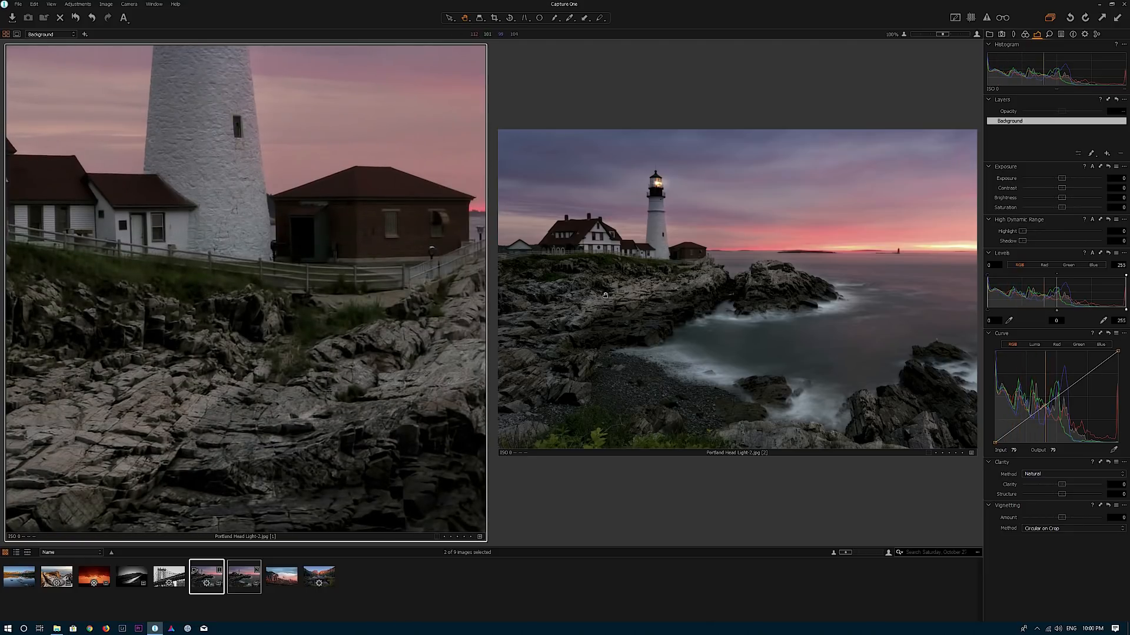
pyautogui.click(660, 266)
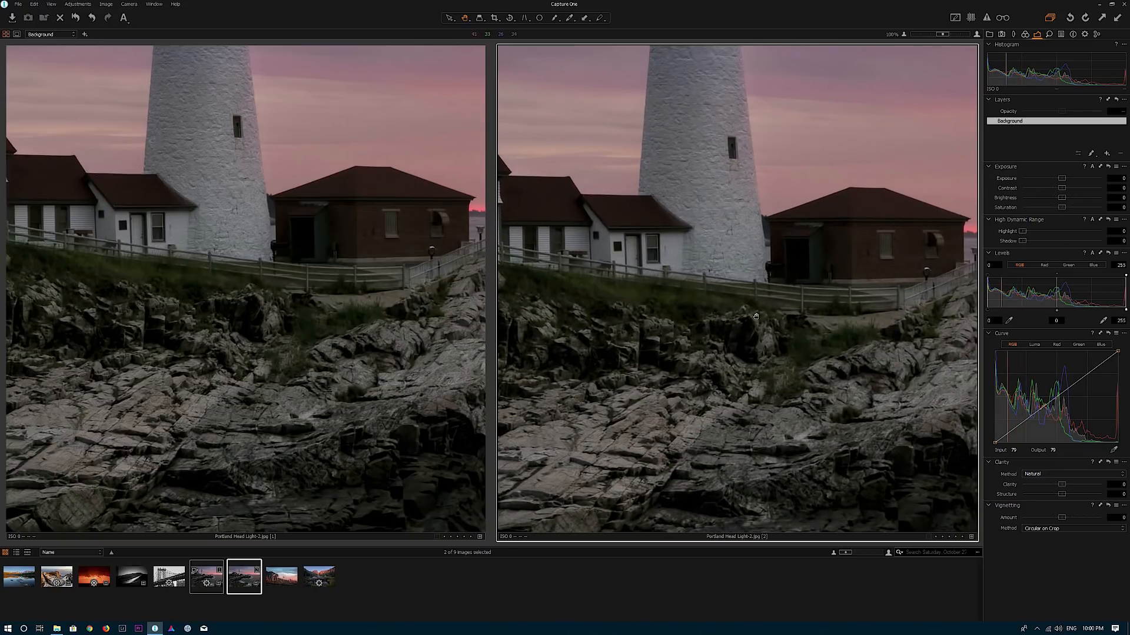
pyautogui.moveTo(832, 350); pyautogui.dragTo(630, 313)
pyautogui.moveTo(899, 388); pyautogui.dragTo(622, 318)
pyautogui.moveTo(895, 311); pyautogui.dragTo(750, 322)
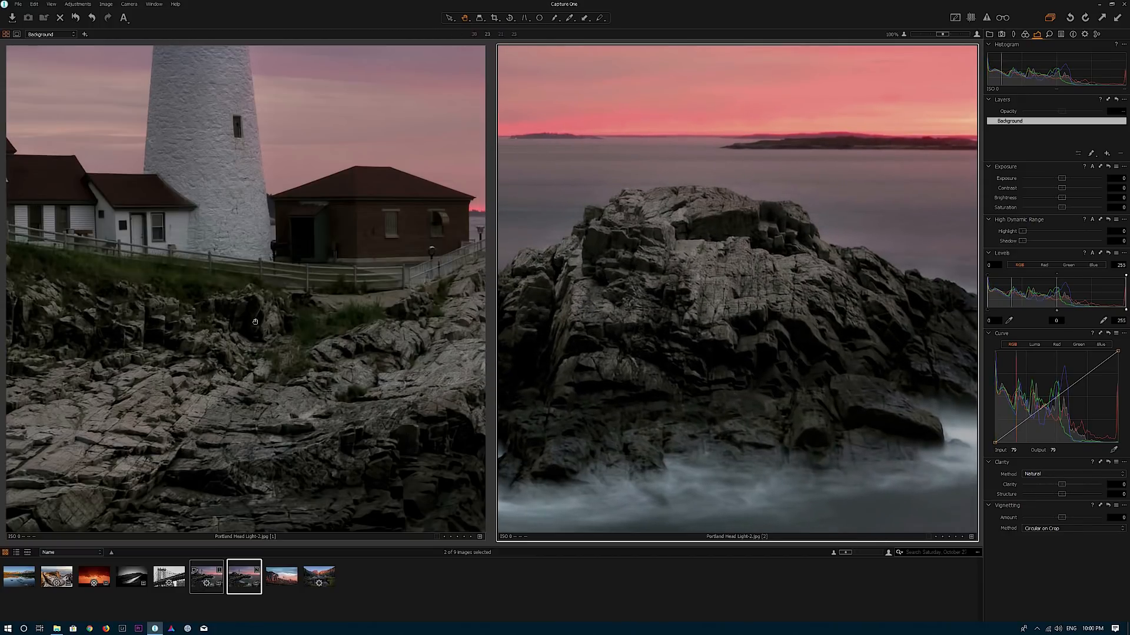
pyautogui.moveTo(275, 331); pyautogui.dragTo(201, 272)
pyautogui.moveTo(286, 250); pyautogui.dragTo(263, 274)
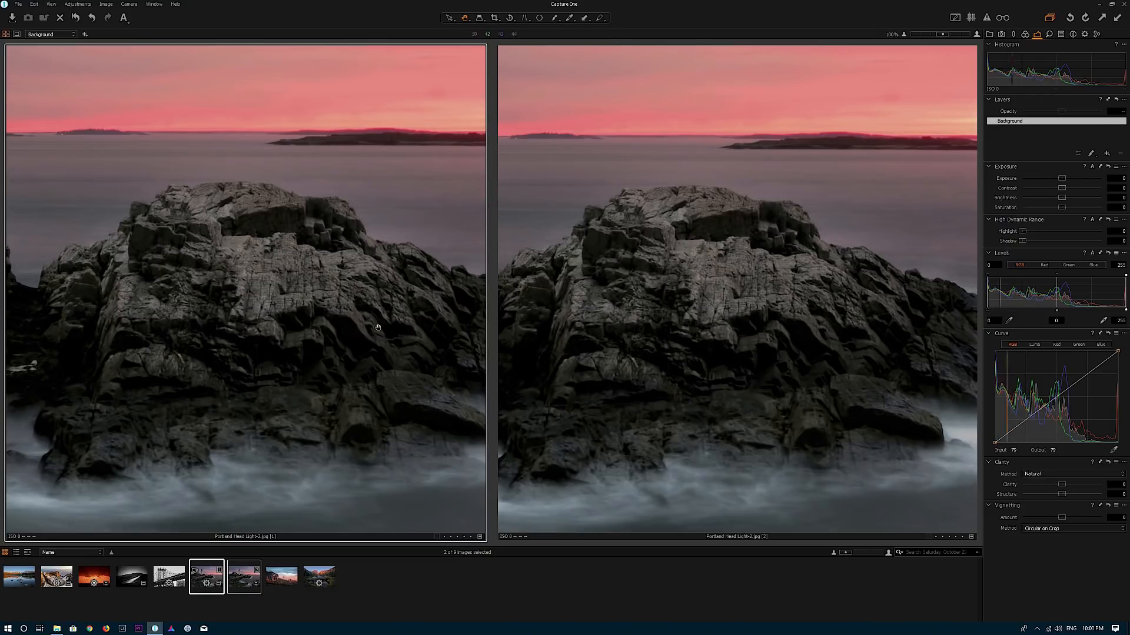
pyautogui.doubleClick(327, 322)
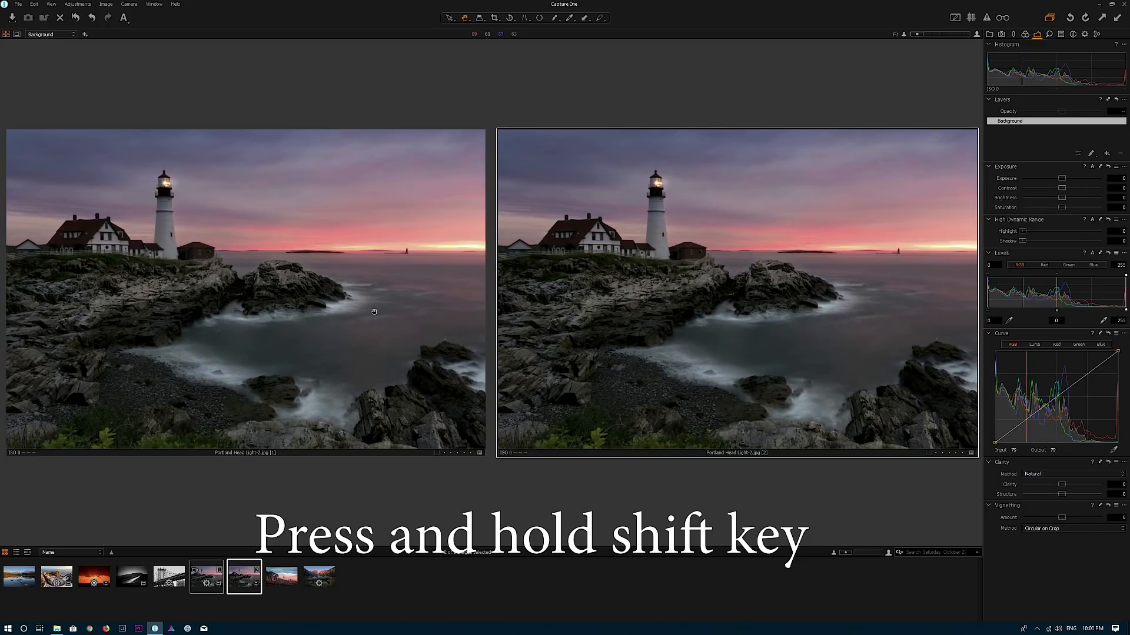
# Step: Inspect both lighthouse variants together at 100% with synchronized zoom and panning, from the rock outcrop to the pebble shore and back
pyautogui.doubleClick(281, 278)
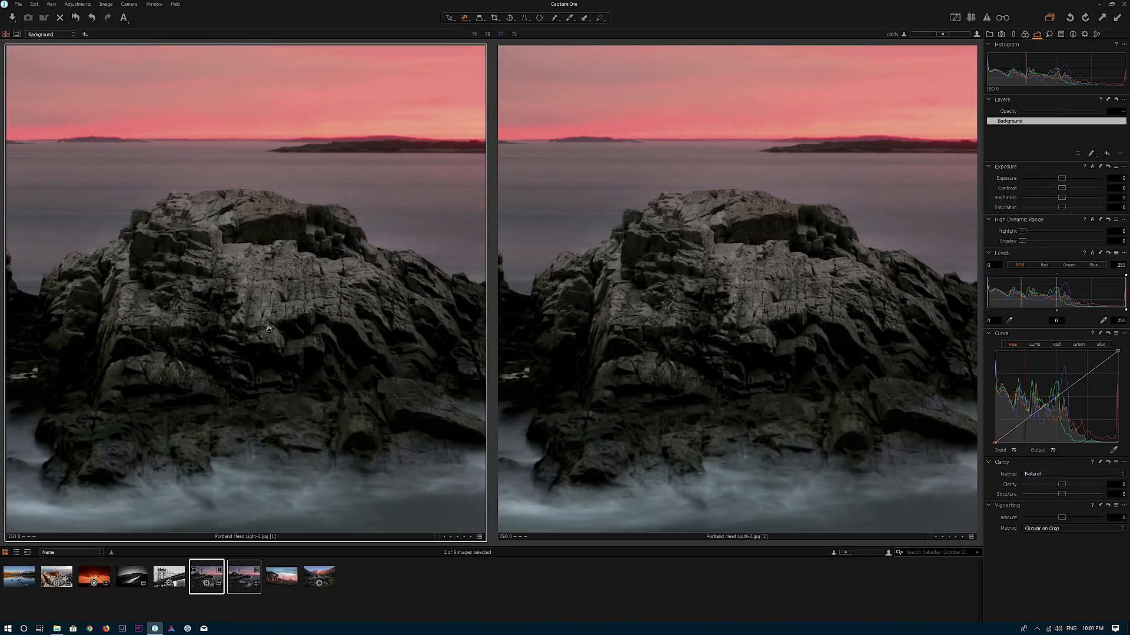
pyautogui.moveTo(268, 330); pyautogui.dragTo(338, 135)
pyautogui.moveTo(329, 377); pyautogui.dragTo(321, 253)
pyautogui.moveTo(317, 412); pyautogui.dragTo(172, 336)
pyautogui.moveTo(306, 283); pyautogui.dragTo(120, 365)
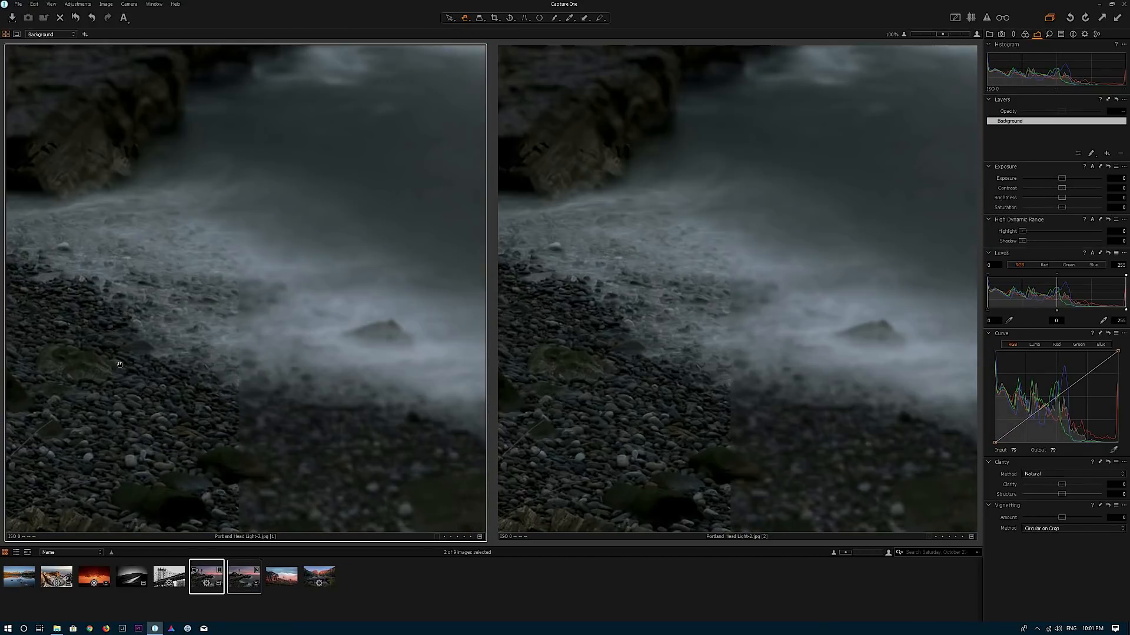
pyautogui.moveTo(394, 194); pyautogui.dragTo(129, 359)
pyautogui.moveTo(306, 171); pyautogui.dragTo(118, 300)
pyautogui.moveTo(386, 174); pyautogui.dragTo(356, 341)
pyautogui.moveTo(447, 230); pyautogui.dragTo(254, 286)
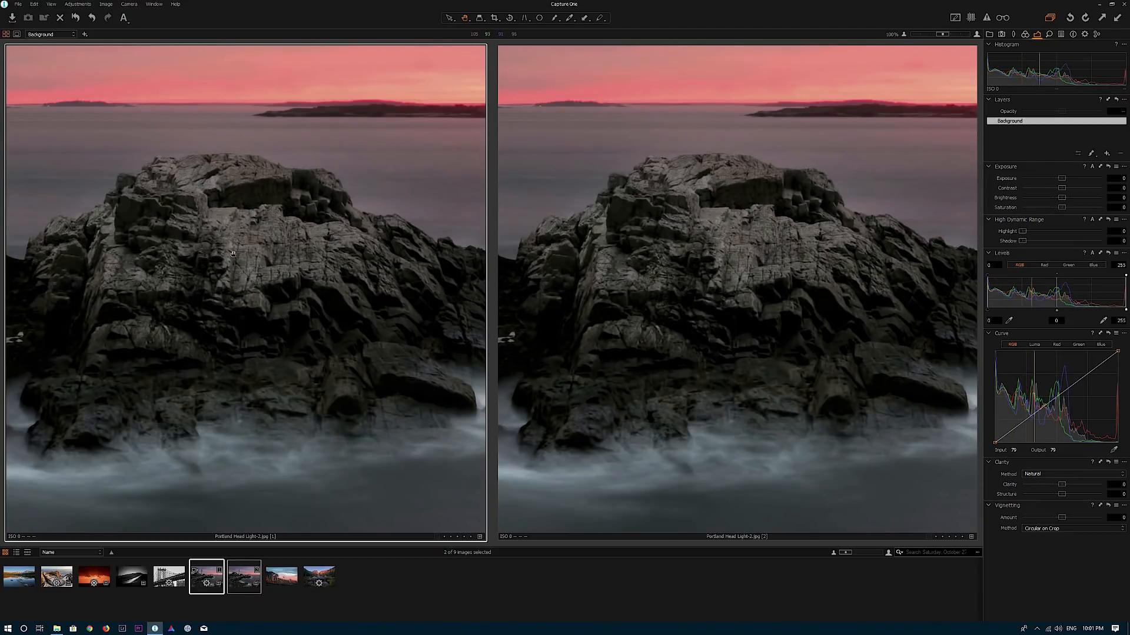
pyautogui.keyDown('shift'); pyautogui.doubleClick(255, 272); pyautogui.keyUp('shift')
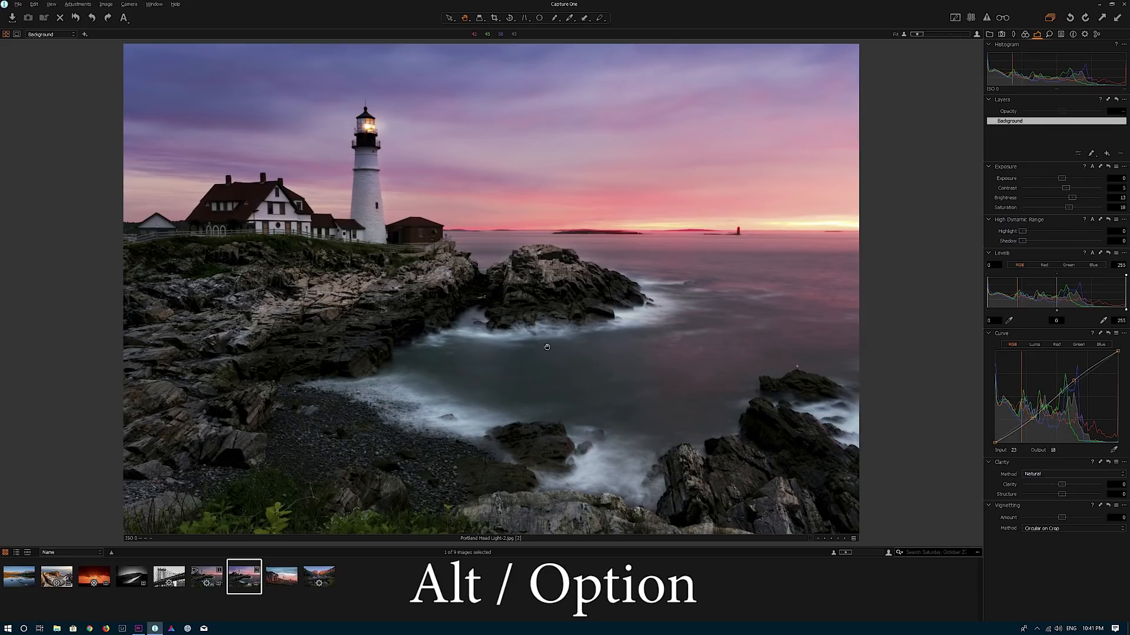
# Step: Compare before and after by temporarily resetting all adjustments on the second lighthouse variant and restoring them
pyautogui.keyDown('alt'); pyautogui.click(76, 19); pyautogui.keyUp('alt')
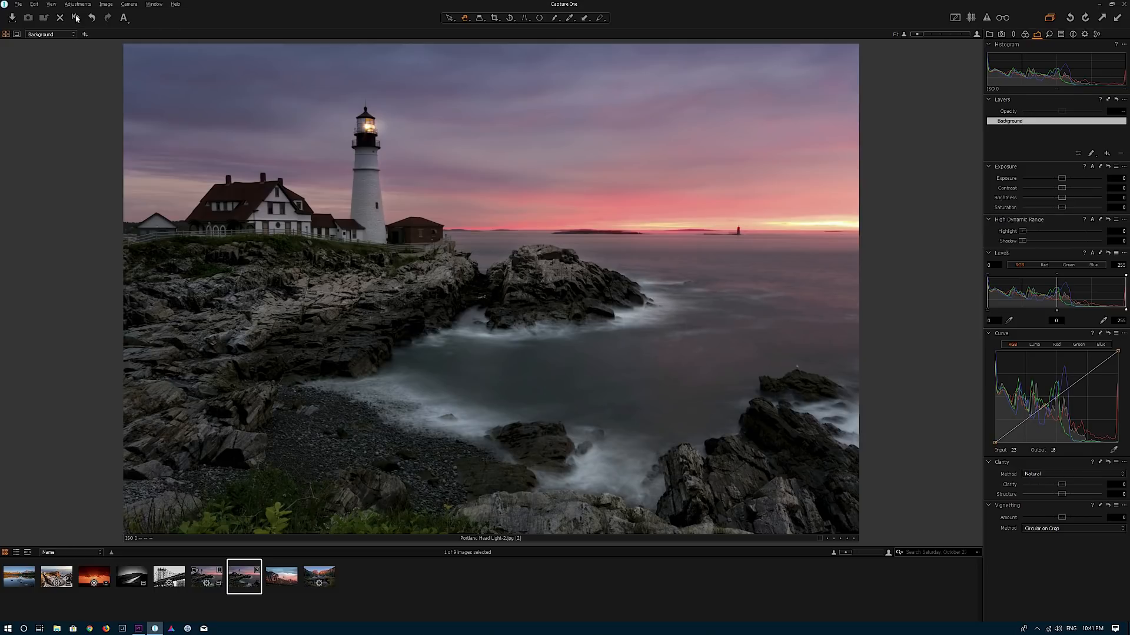
pyautogui.hotkey('ctrl', 'z')
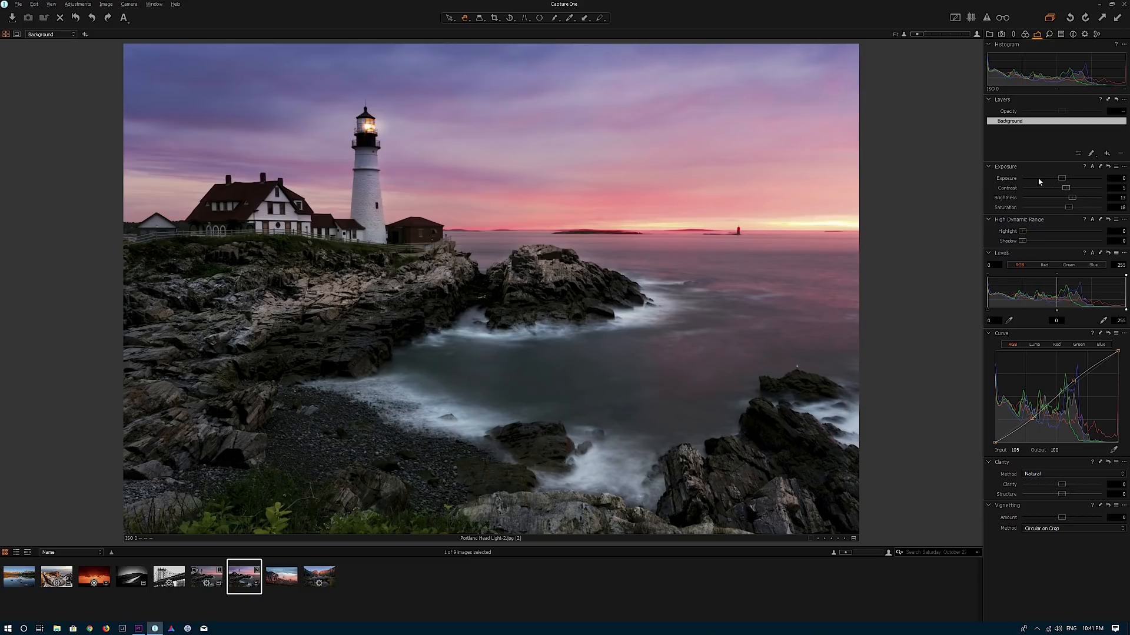
# Step: Preview the lighthouse variant without its Exposure tool adjustments and without its Curve adjustment, restoring each one after the comparison
pyautogui.click(1108, 167)
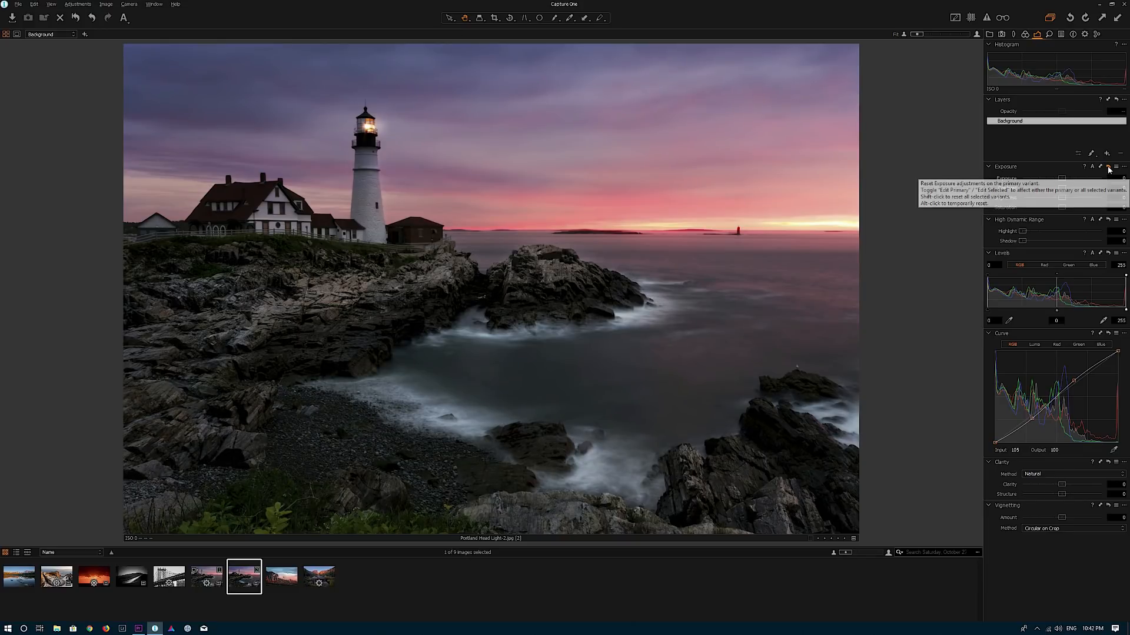
pyautogui.hotkey('ctrl', 'z')
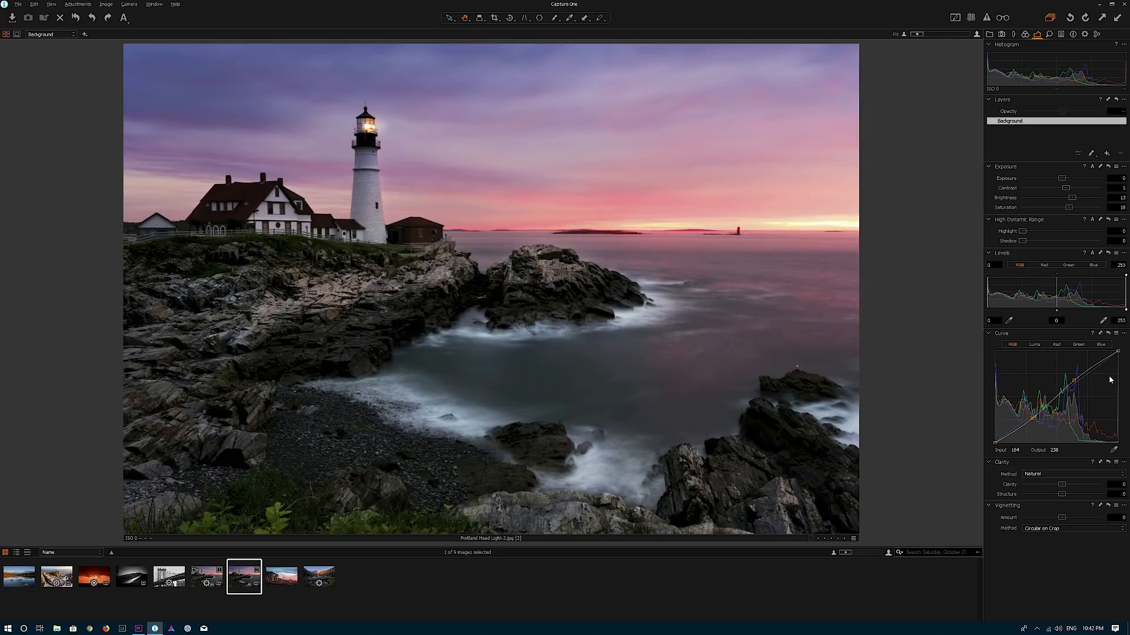
pyautogui.click(1109, 336)
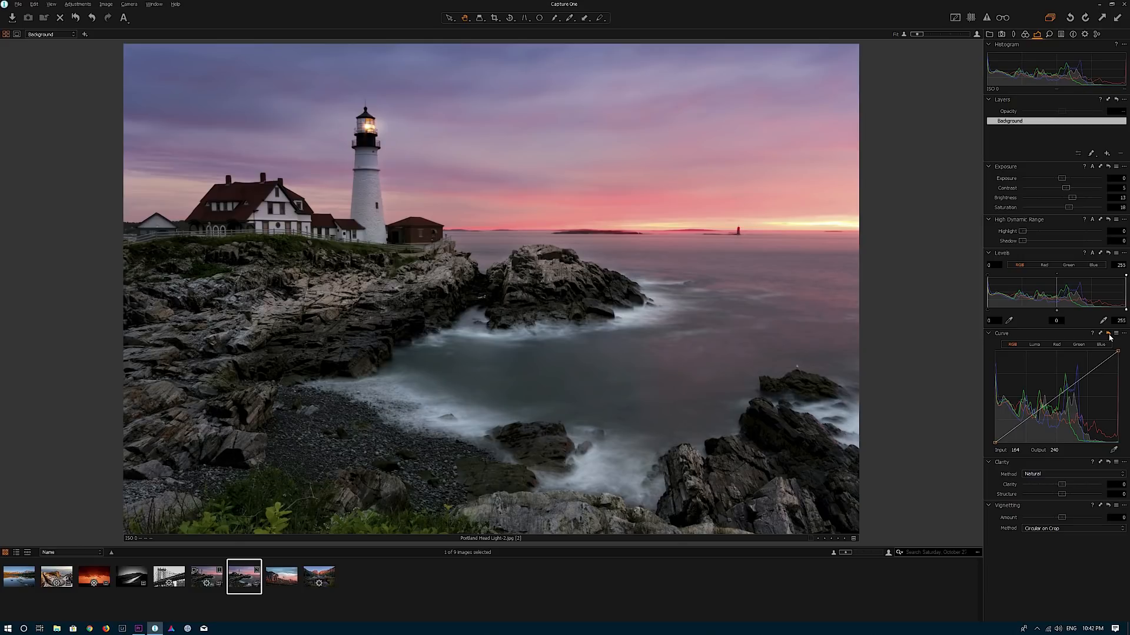
pyautogui.hotkey('ctrl', 'z')
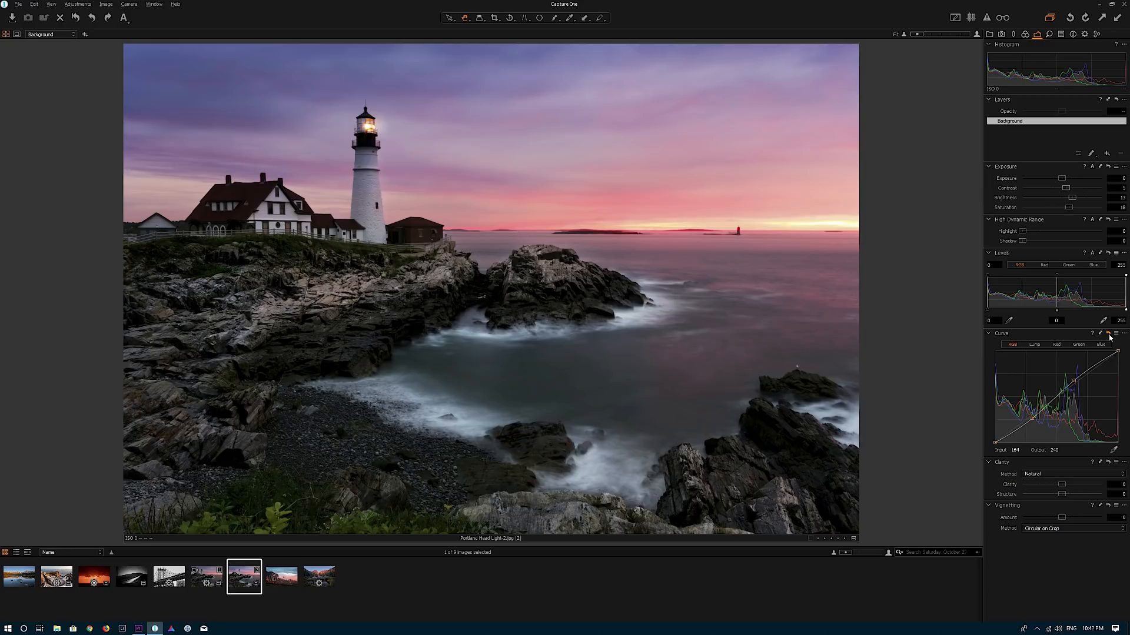